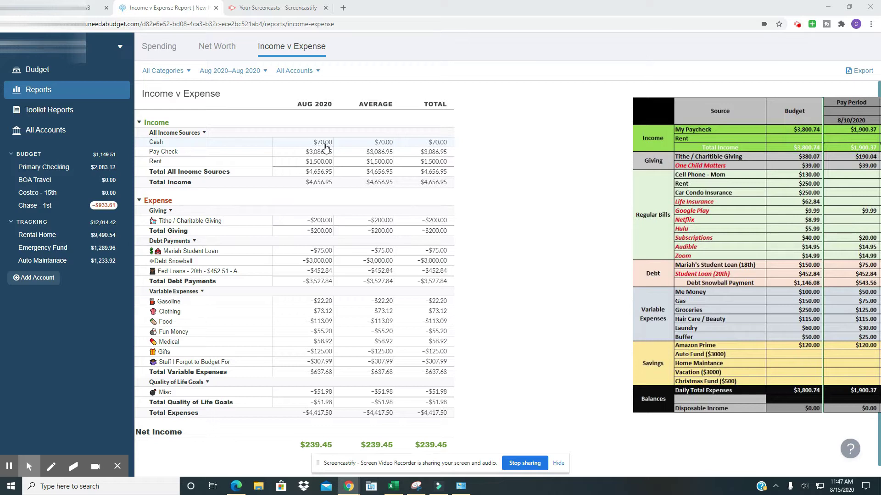
# - Review the August 2020 Cash, Pay Check and Rent income transactions
pyautogui.click(323, 143)
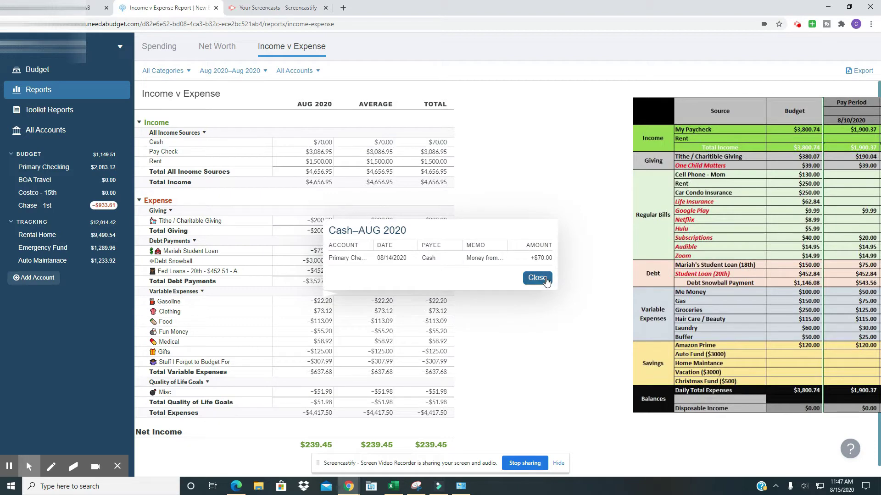
pyautogui.click(537, 278)
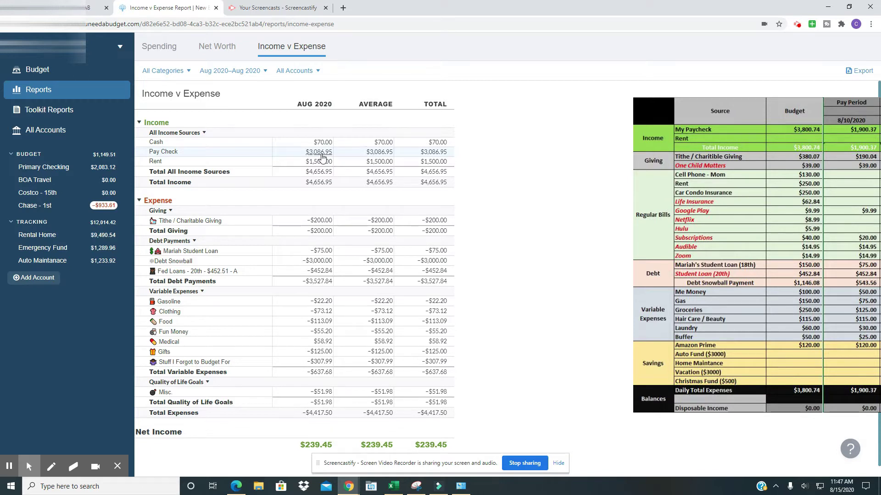
pyautogui.click(321, 156)
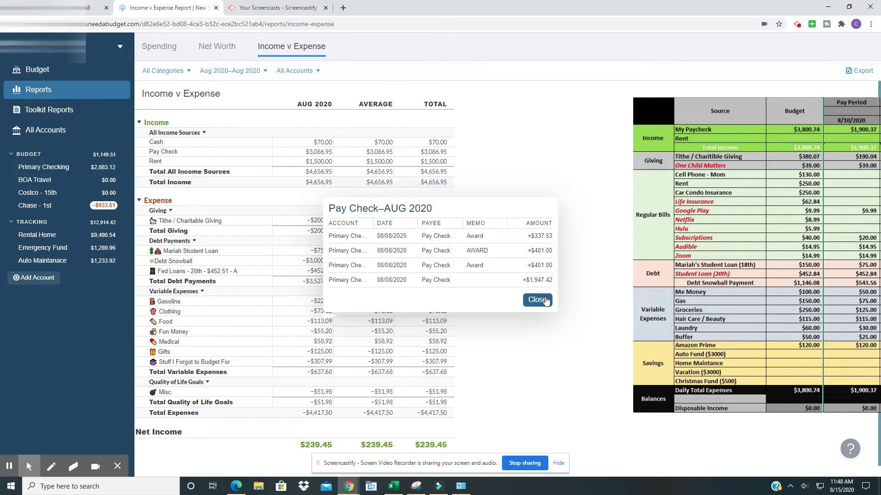
pyautogui.click(536, 300)
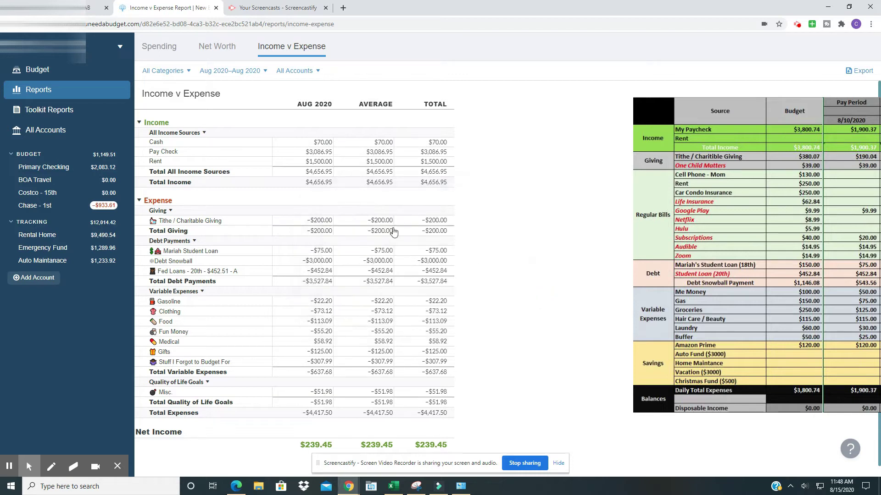
pyautogui.click(310, 164)
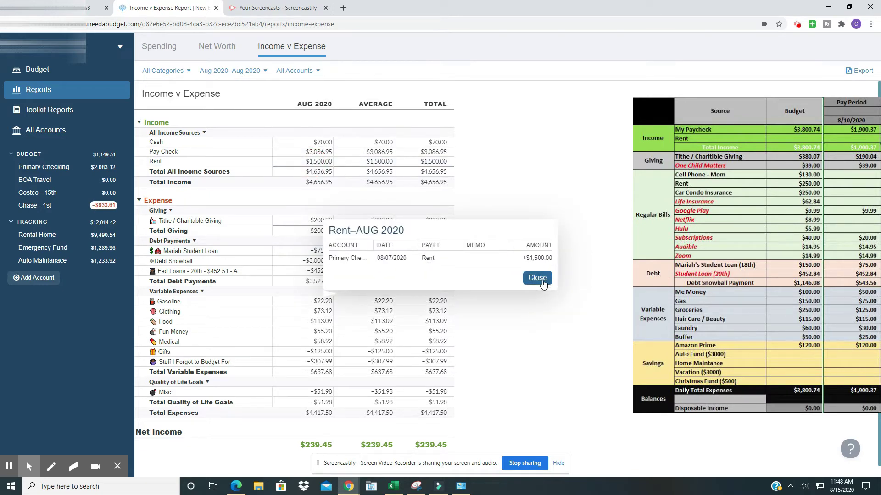
pyautogui.click(542, 280)
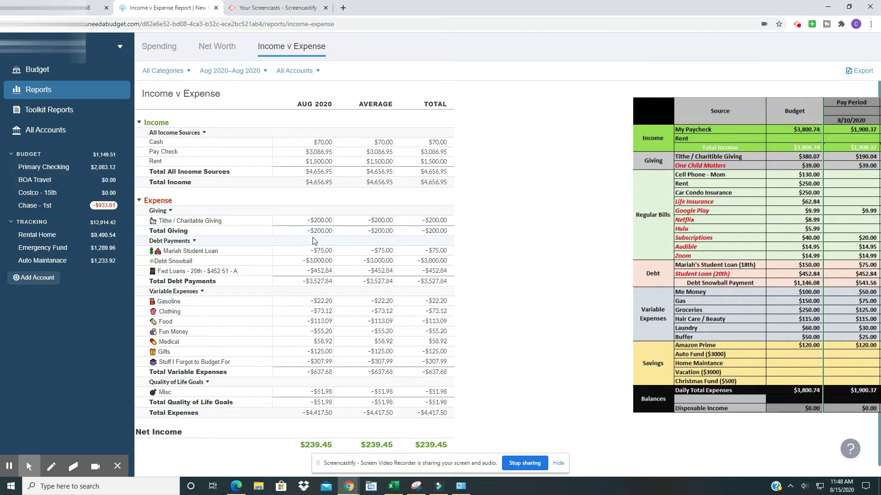
# - Review the August Tithe / Charitable Giving, student loan, Debt Snowball and Fed Loans transactions
pyautogui.scroll(-1, 314, 239)
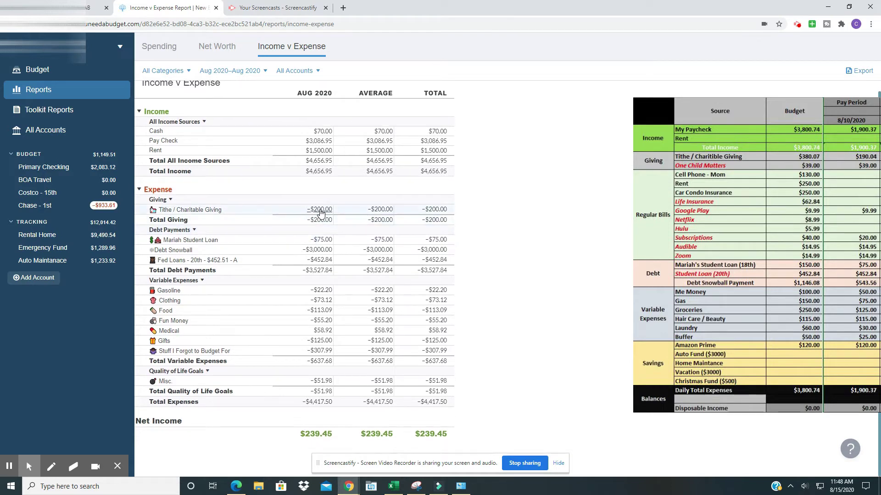
pyautogui.click(320, 210)
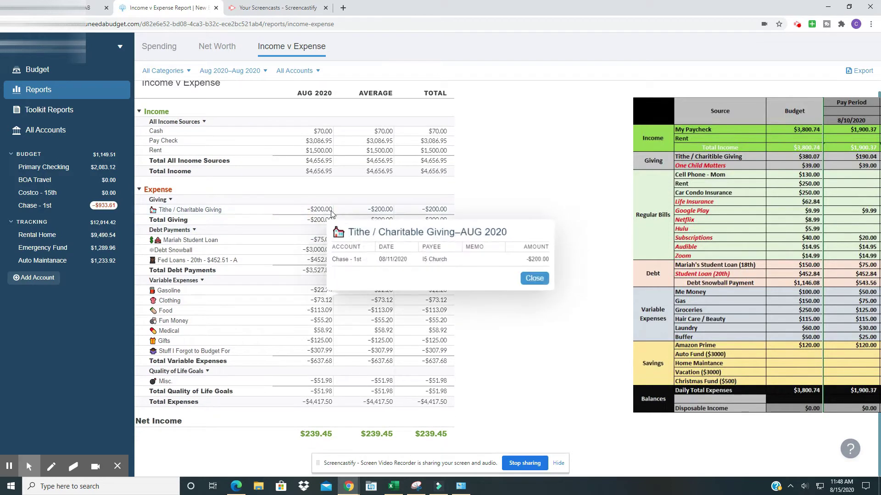
pyautogui.click(537, 278)
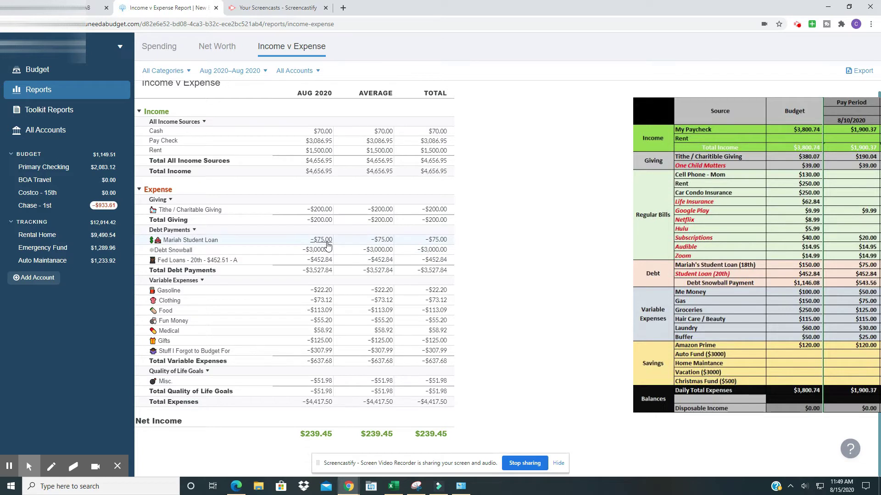
pyautogui.click(327, 243)
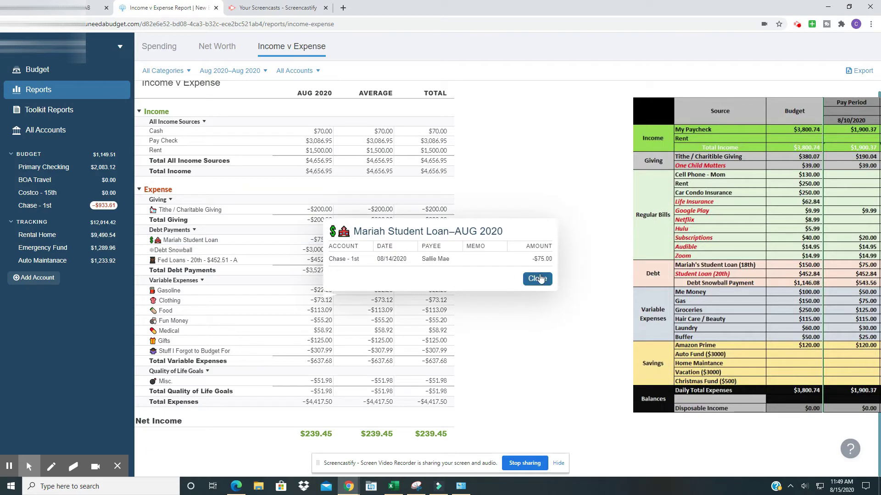
pyautogui.click(540, 278)
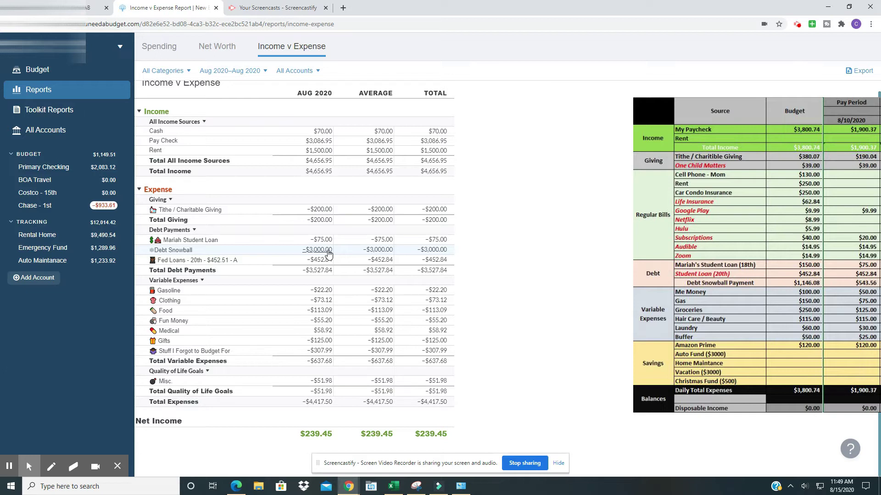
pyautogui.click(328, 251)
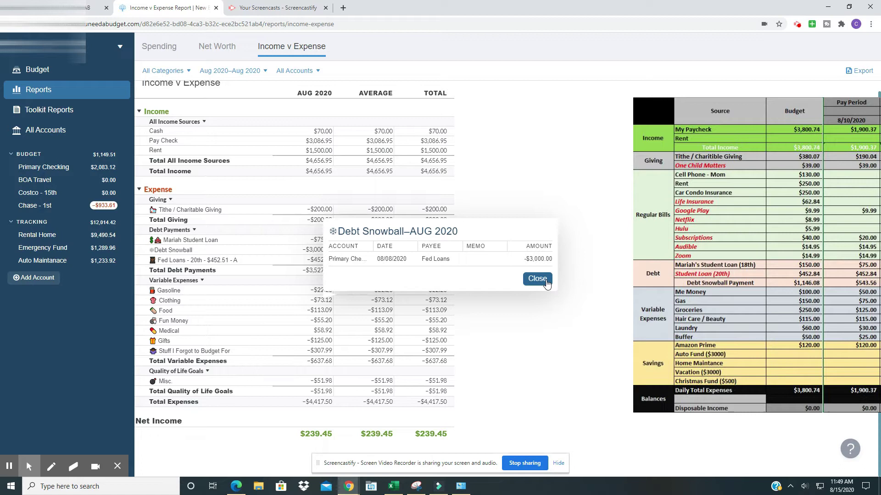
pyautogui.click(547, 281)
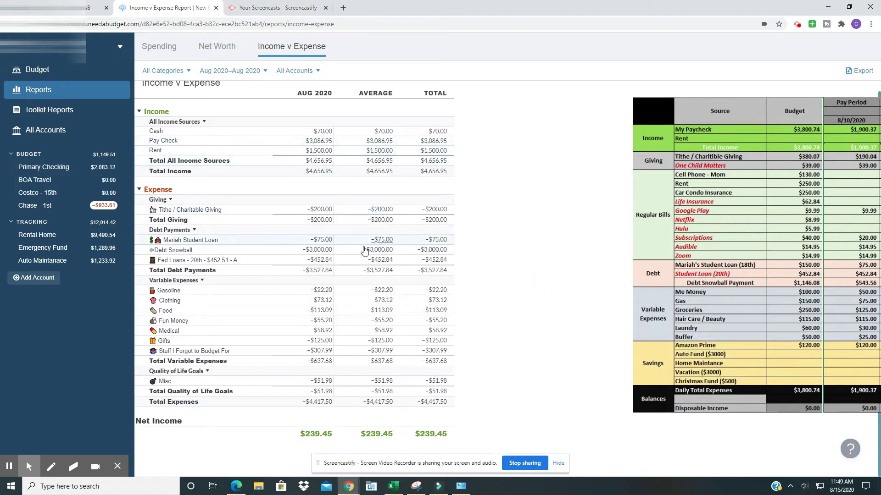
pyautogui.click(320, 260)
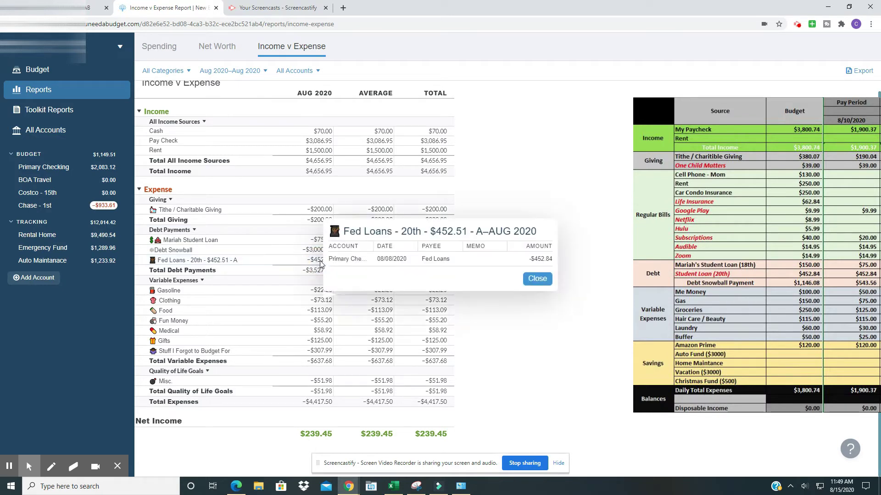
pyautogui.click(538, 279)
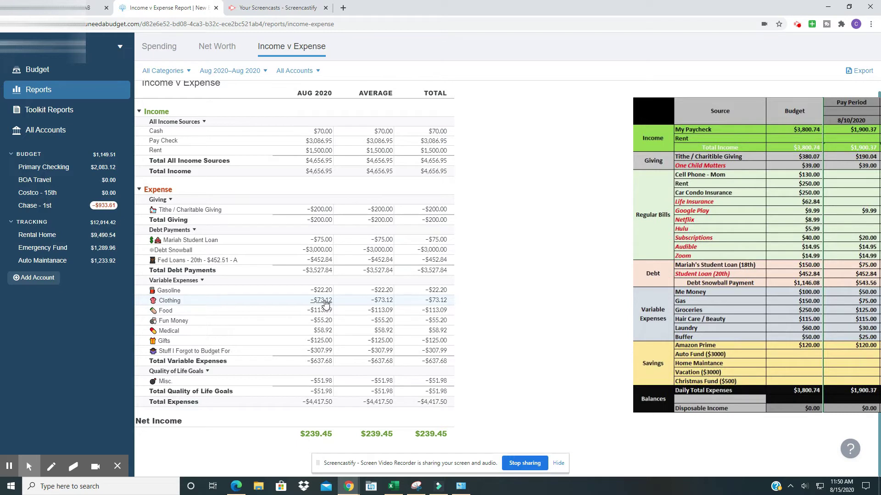
# - Review the August Clothing, Food and Fun Money transactions
pyautogui.click(325, 302)
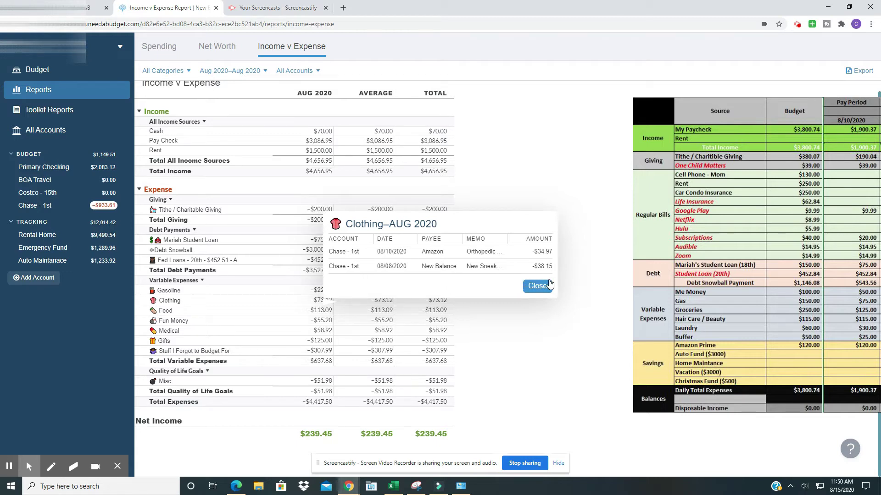
pyautogui.click(544, 287)
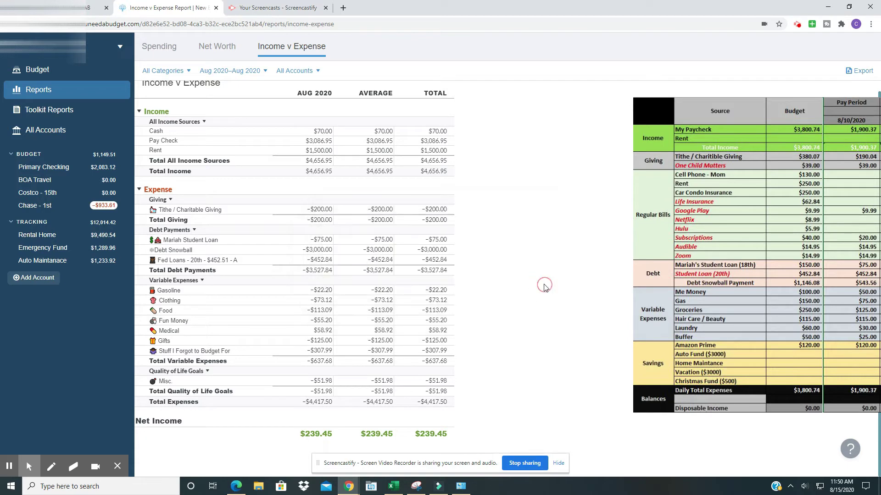
pyautogui.click(323, 311)
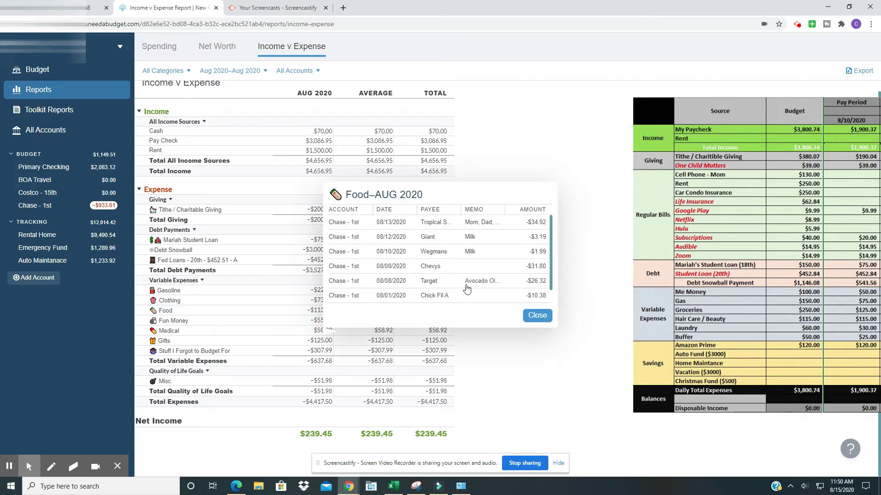
pyautogui.scroll(1, 418, 314)
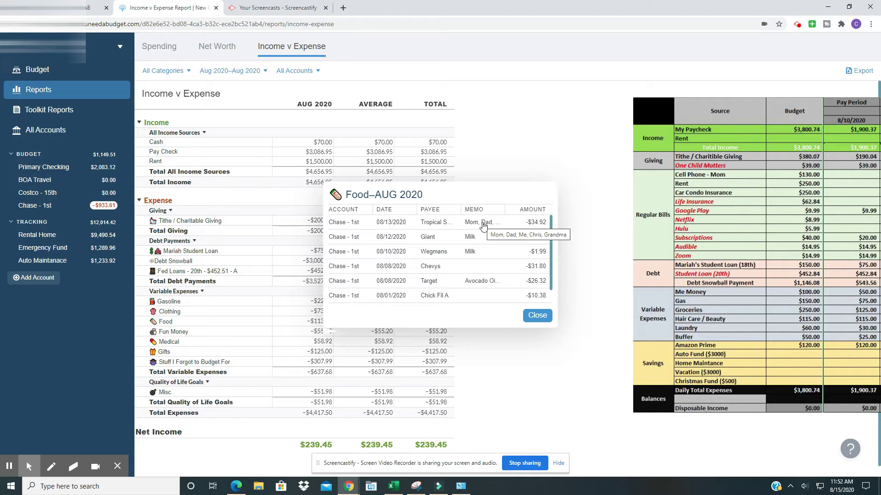
pyautogui.click(537, 315)
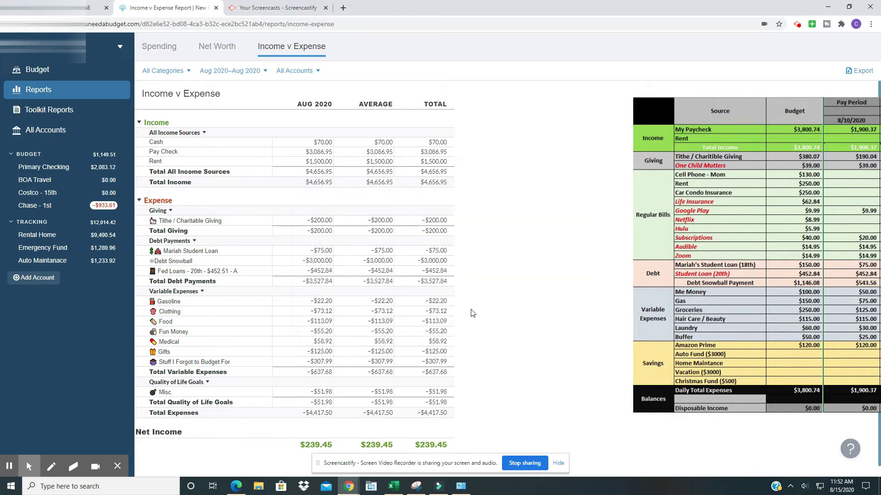
pyautogui.click(326, 334)
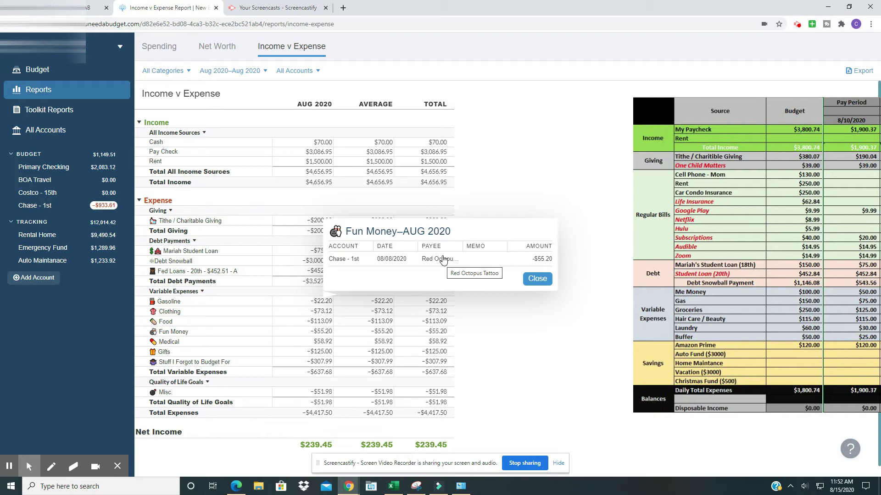
pyautogui.click(538, 280)
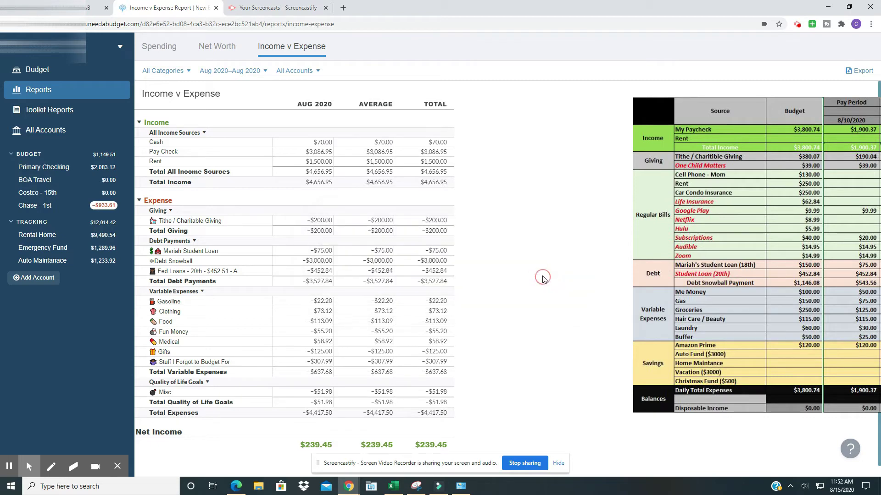
# - Review Medical and Gifts, then list the six Stuff I Forgot to Budget For transactions (−$307.99)
pyautogui.click(327, 345)
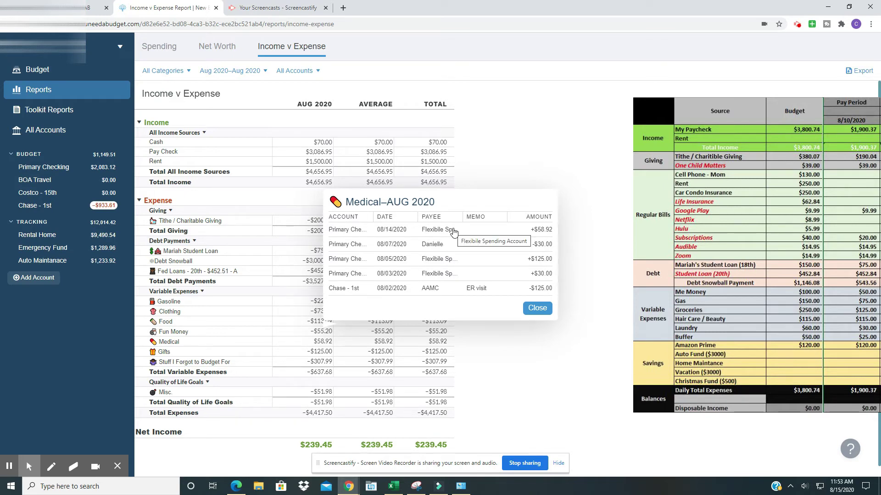
pyautogui.click(537, 309)
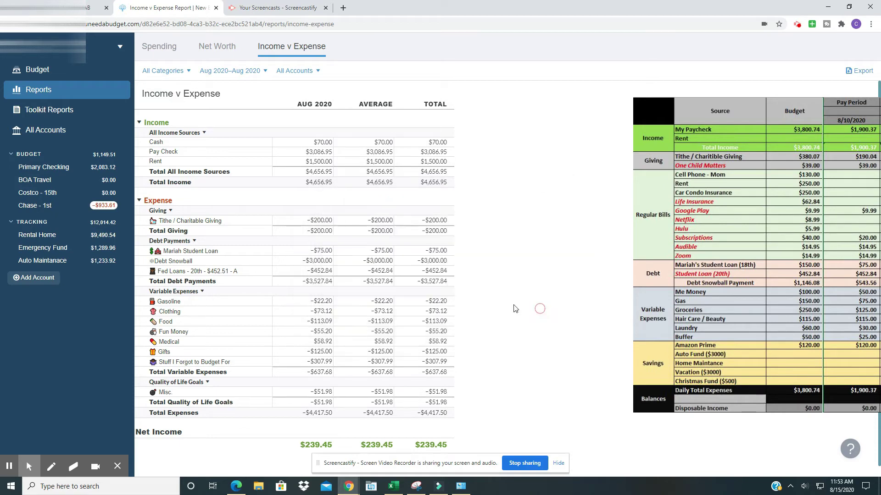
pyautogui.click(321, 351)
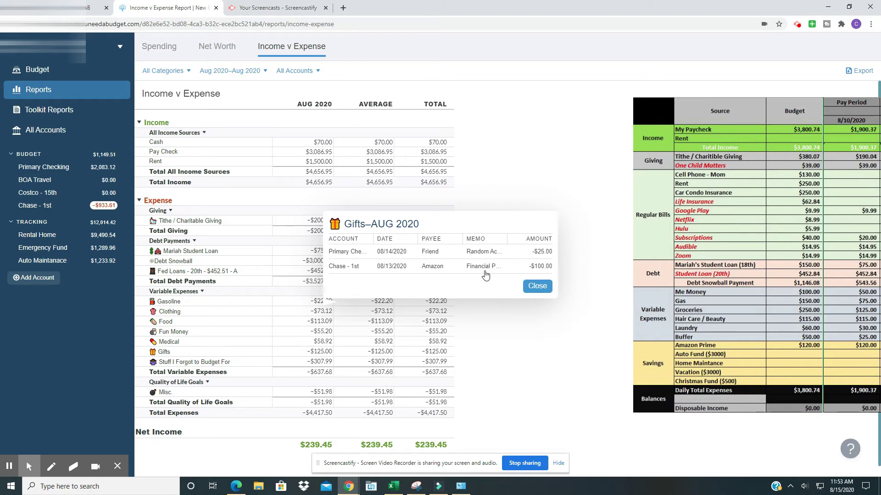
pyautogui.moveTo(485, 276)
pyautogui.click(541, 292)
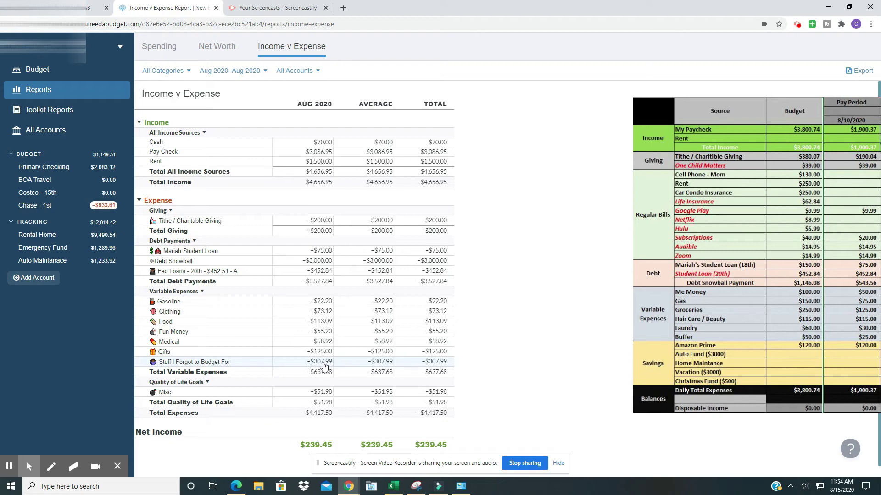
pyautogui.click(321, 362)
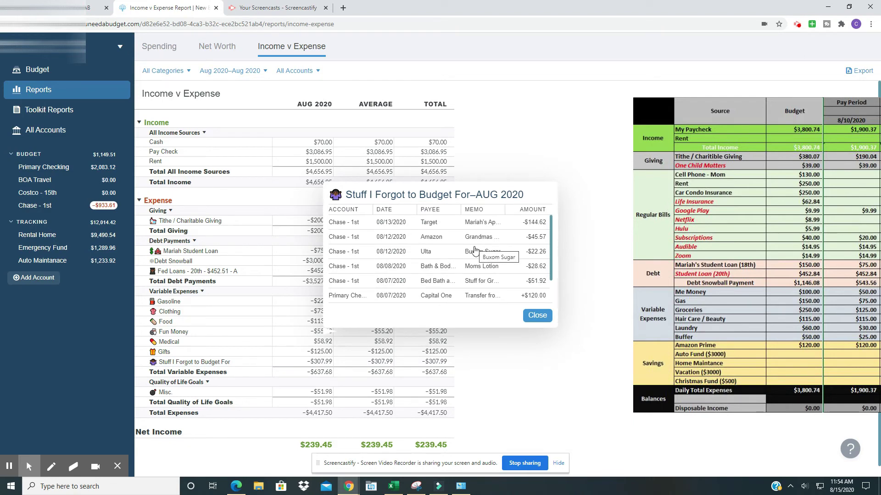
pyautogui.scroll(-1, 466, 255)
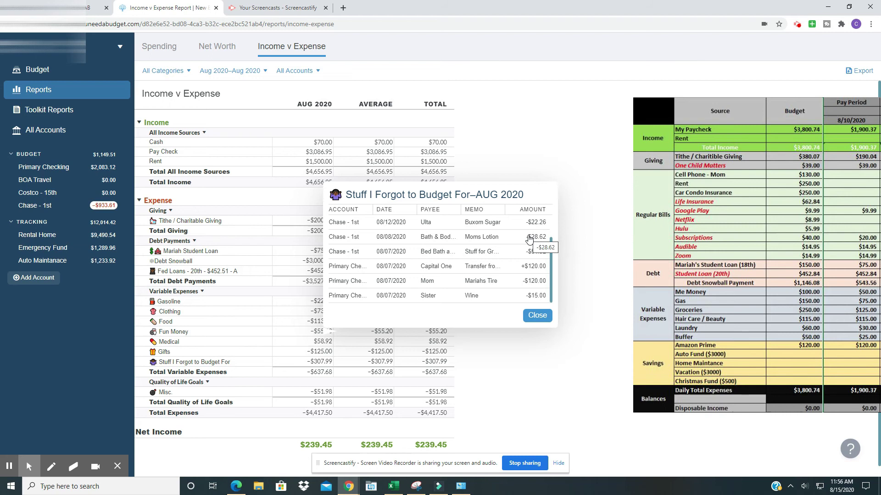
# - Close the Stuff I Forgot to Budget For–AUG 2020 list to return to the Income v Expense report
pyautogui.scroll(1, 530, 239)
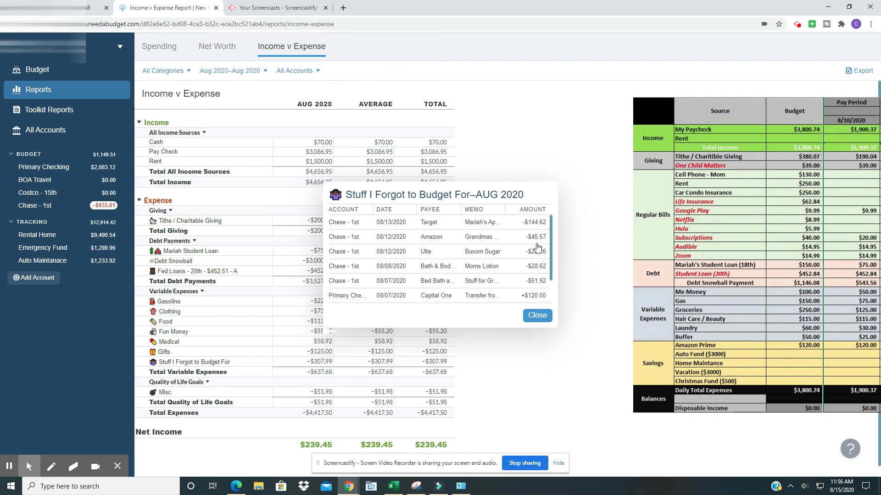
pyautogui.click(538, 317)
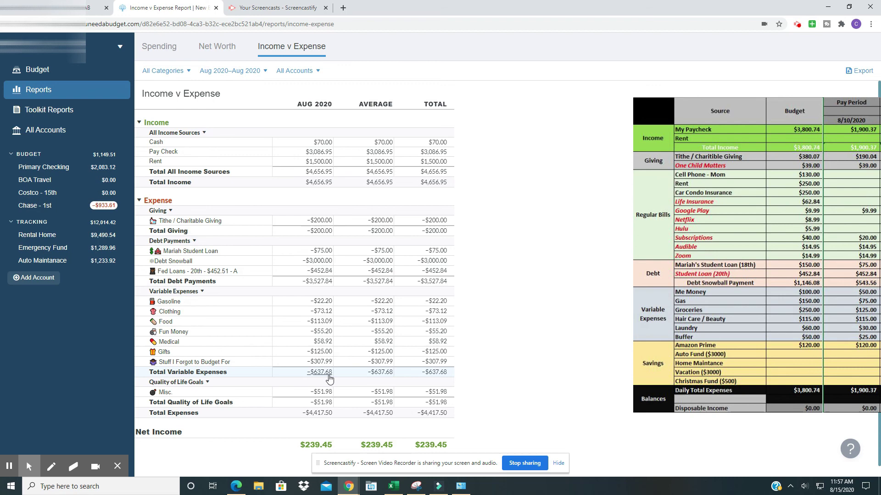
pyautogui.scroll(-1, 321, 371)
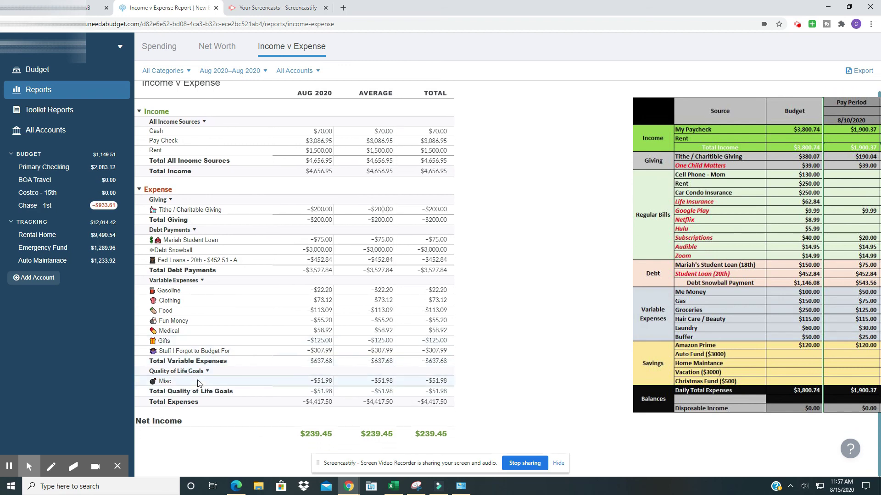
pyautogui.click(326, 382)
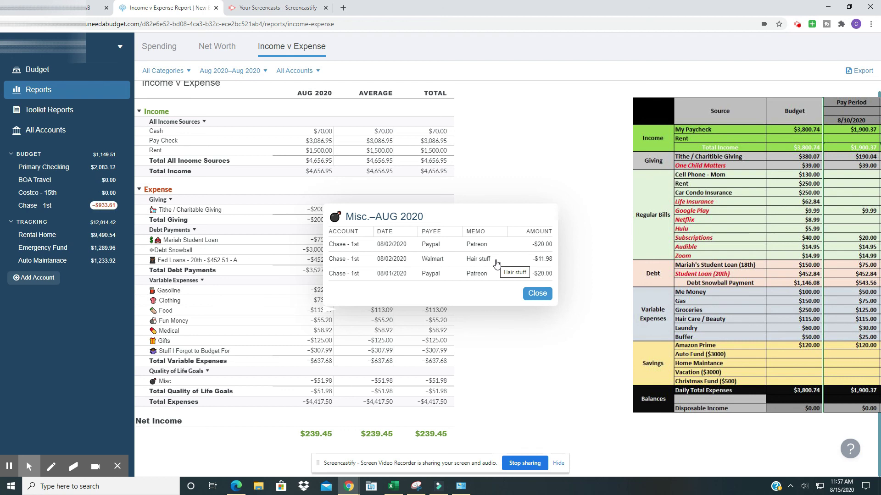
pyautogui.click(539, 299)
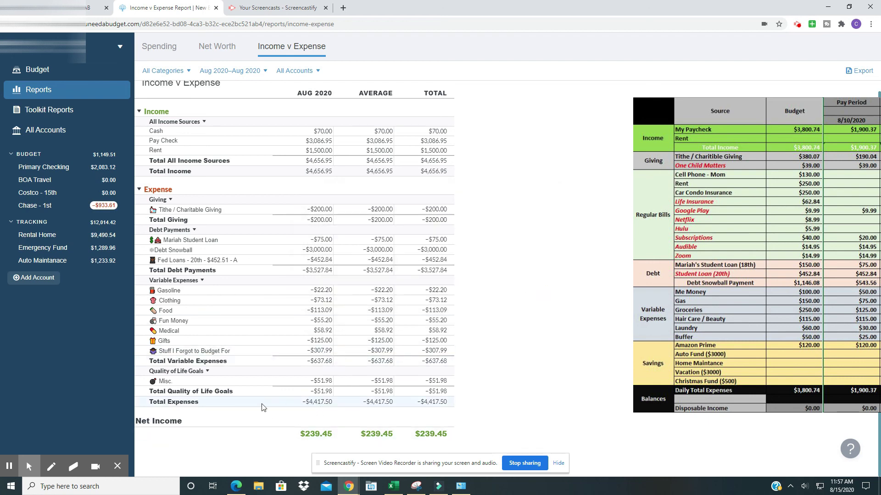